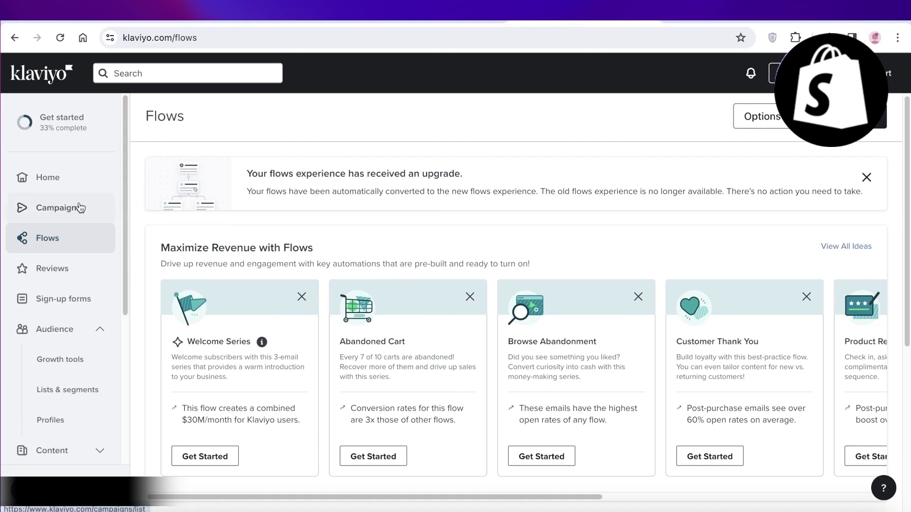
Open the Campaigns list and look over the remaining Audience, Content and Analytics sections
left_click(78, 207)
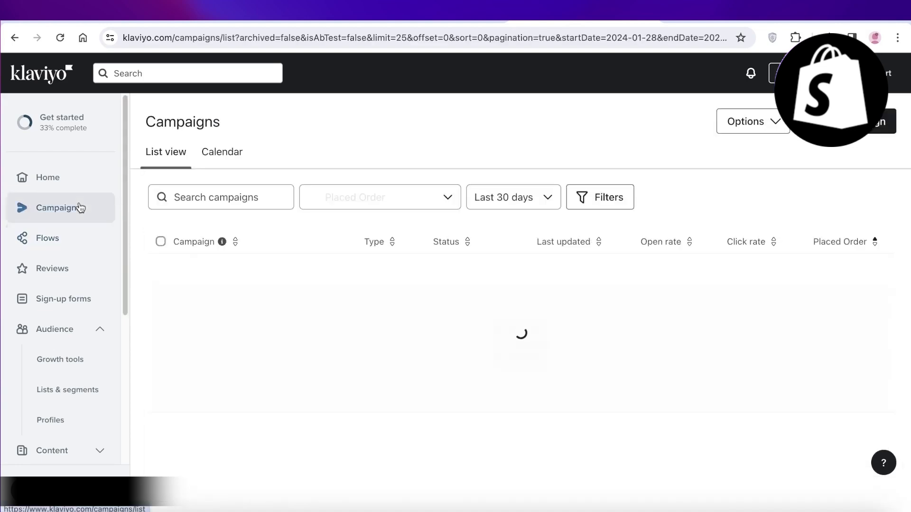
scroll(79, 218, "down", 5)
scroll(81, 239, "up", 5)
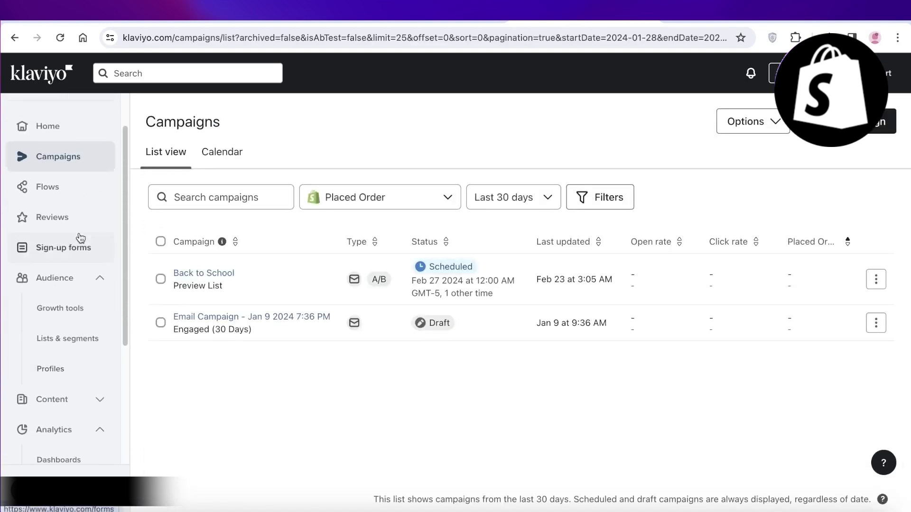
scroll(65, 287, "down", 3)
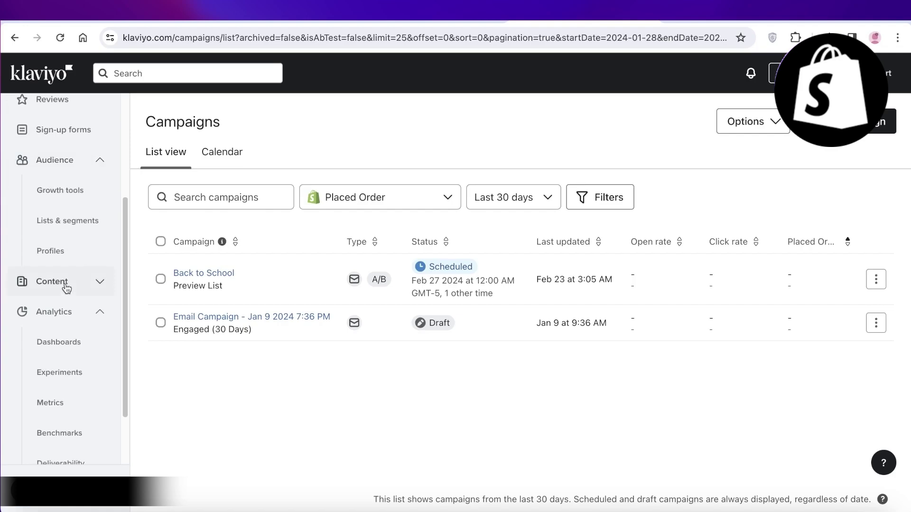
left_click(72, 312)
left_click(99, 270)
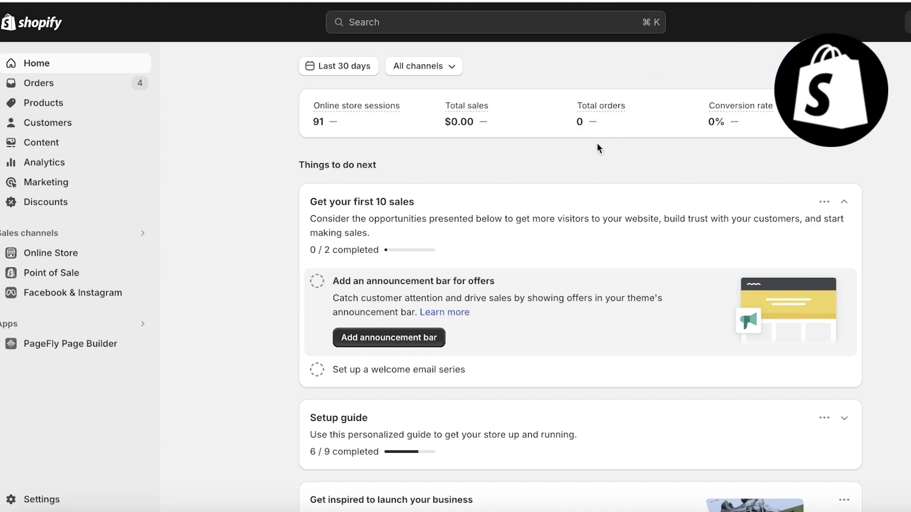
In the Shopify admin, open the app and sales channel settings and uninstall Klaviyo: Email Marketing & SMS
left_click(40, 323)
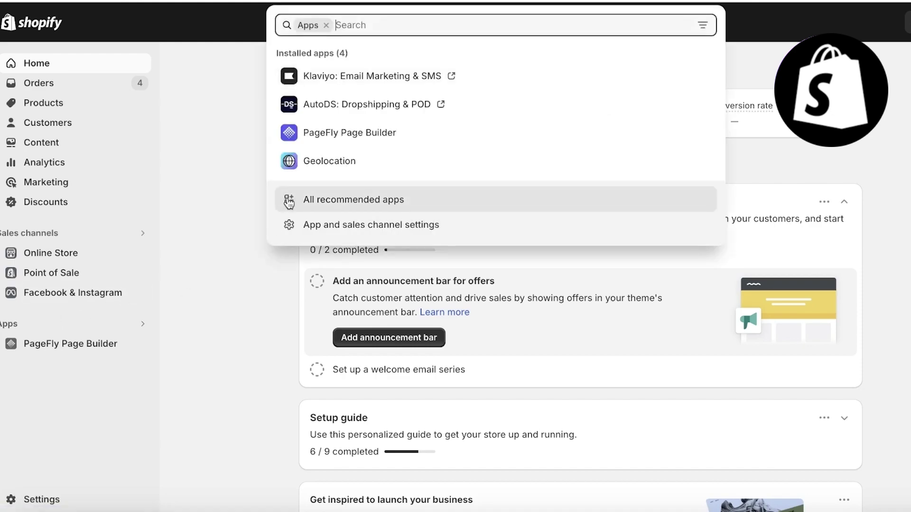
left_click(361, 224)
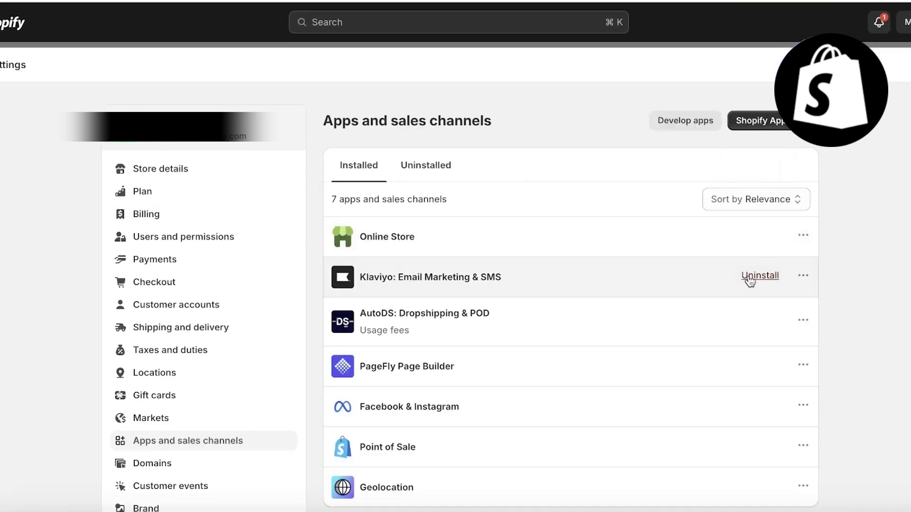
left_click(749, 276)
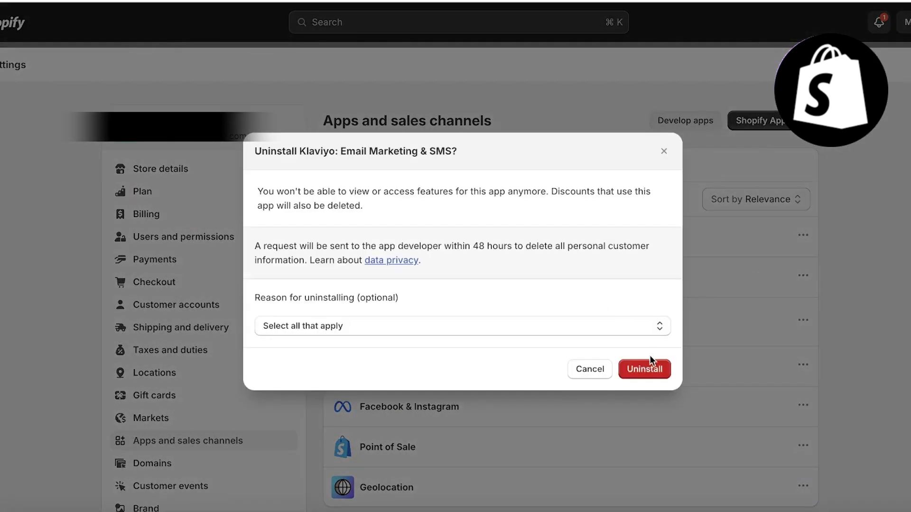
left_click(652, 366)
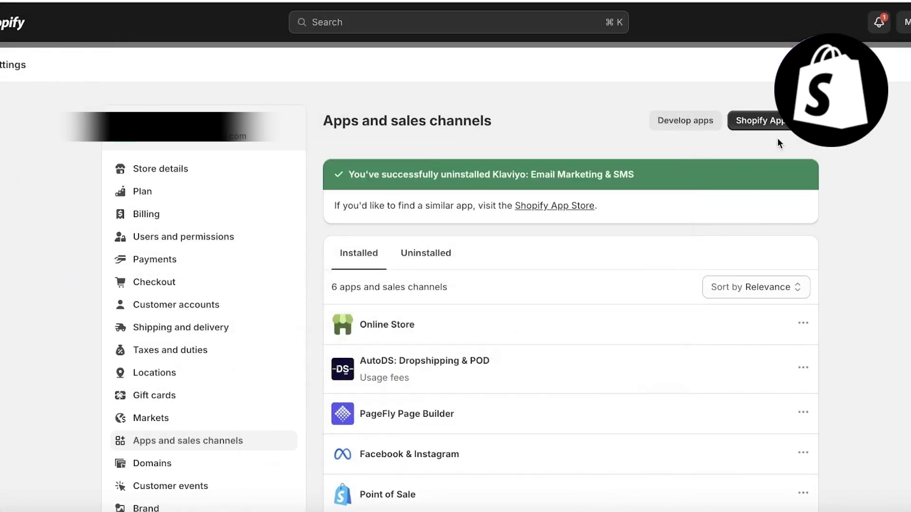
Go to the Shopify App Store and search for "klaviyo"
scroll(777, 142, "down", 4)
scroll(777, 142, "up", 4)
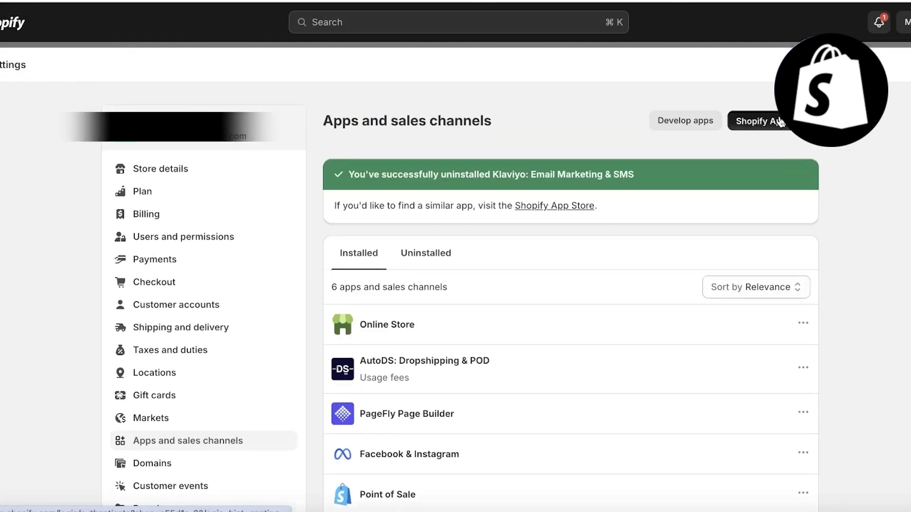
left_click(781, 122)
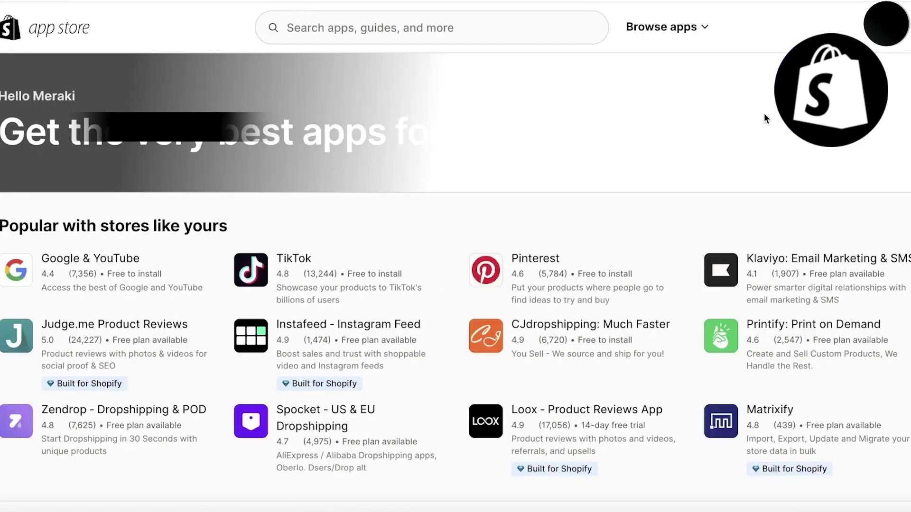
left_click(339, 12)
type("klaviyo")
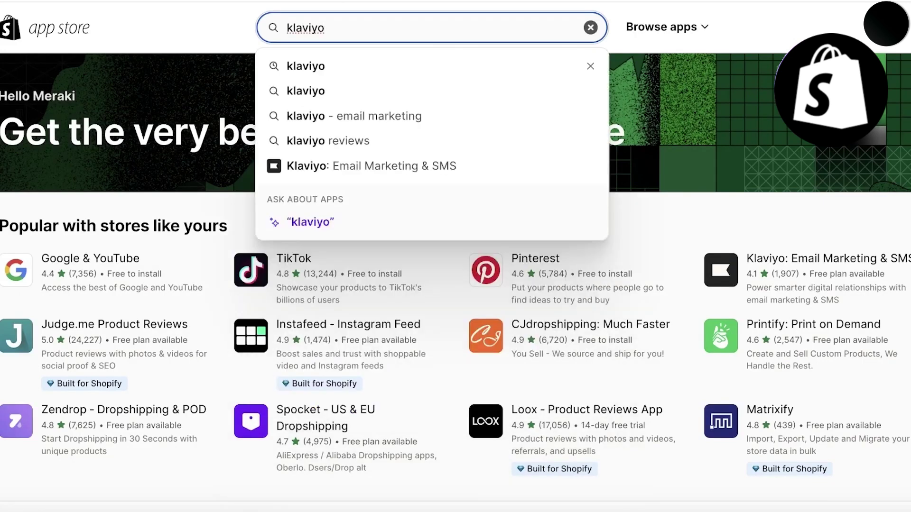
key("Return")
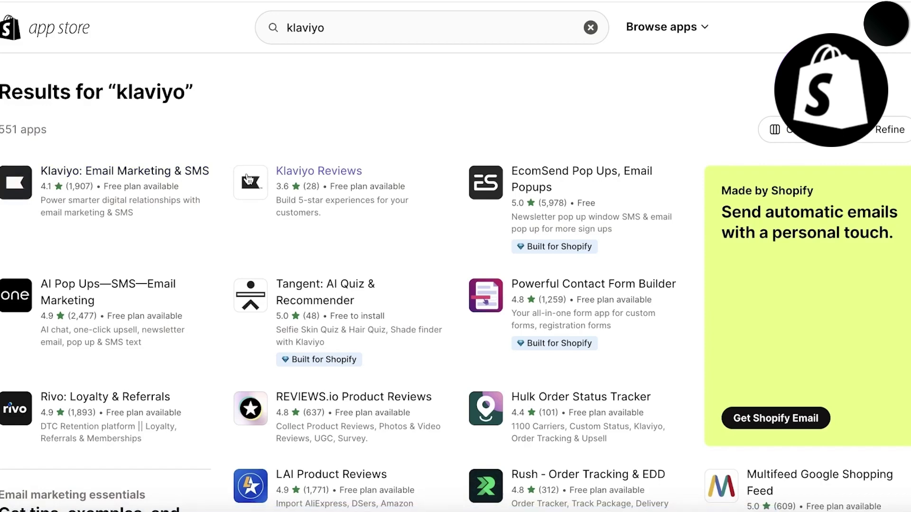
Open the Klaviyo: Email Marketing & SMS listing and install the app on the store
left_click(190, 181)
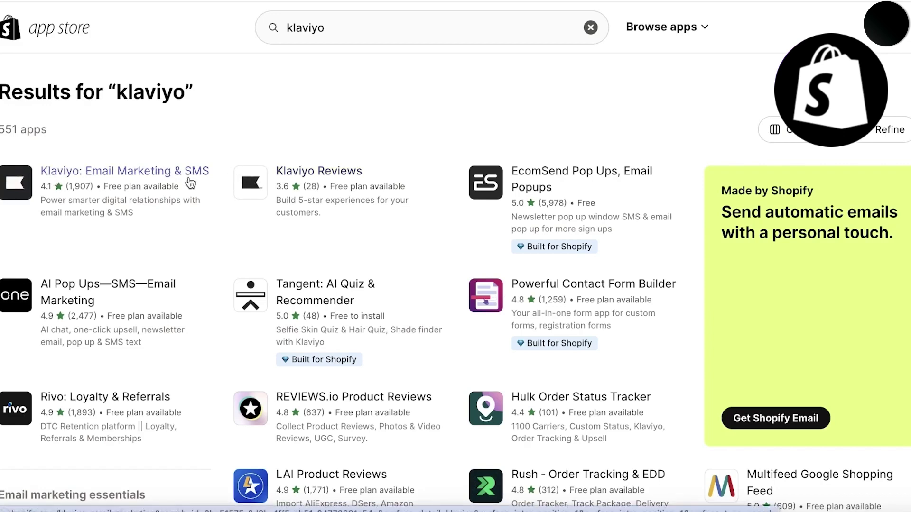
left_click(151, 243)
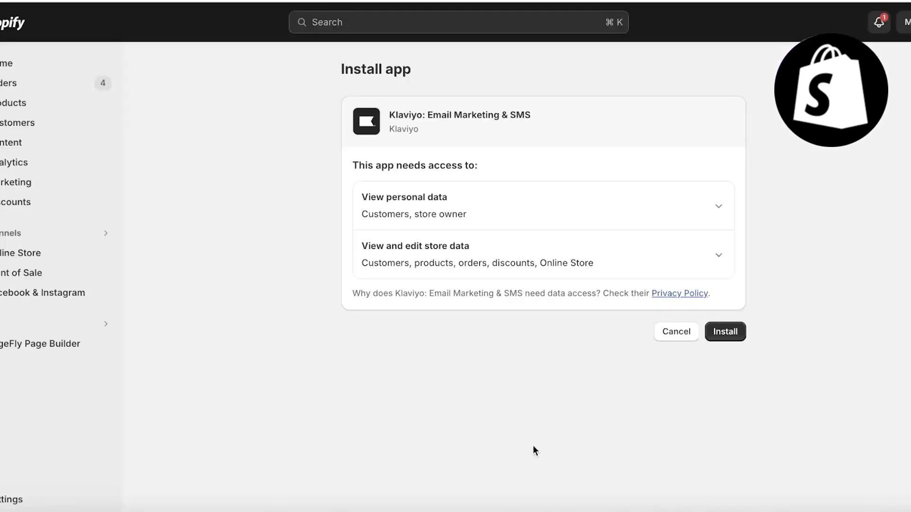
left_click(725, 332)
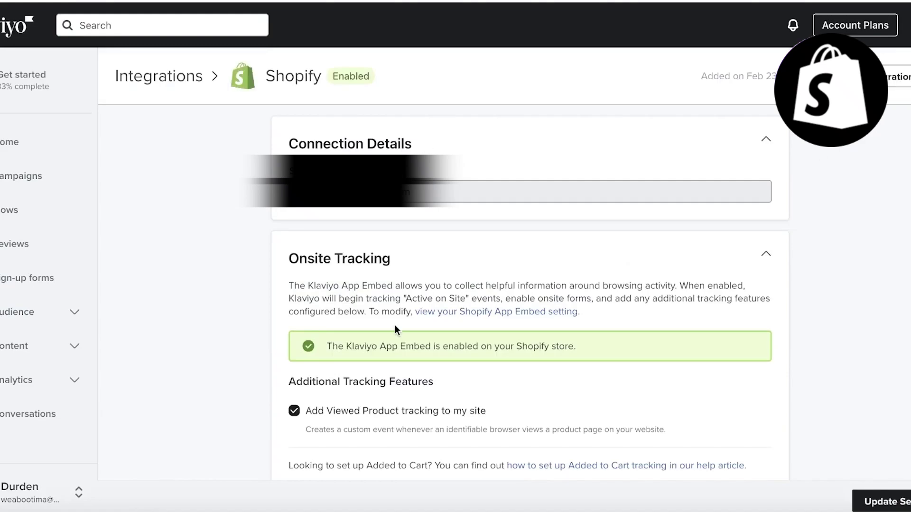
Review the Shopify integration's onsite tracking, recent data, From Shopify sync settings and available email subscriber lists
scroll(326, 280, "down", 15)
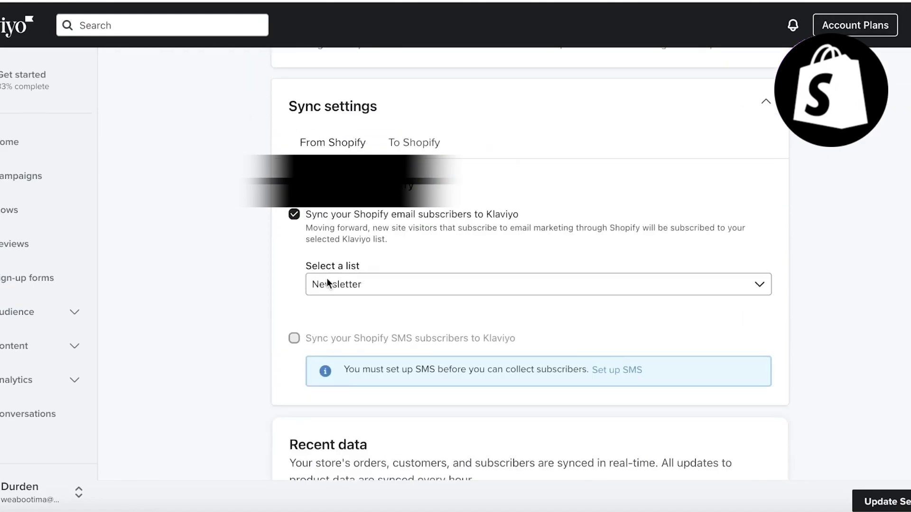
scroll(732, 239, "down", 1)
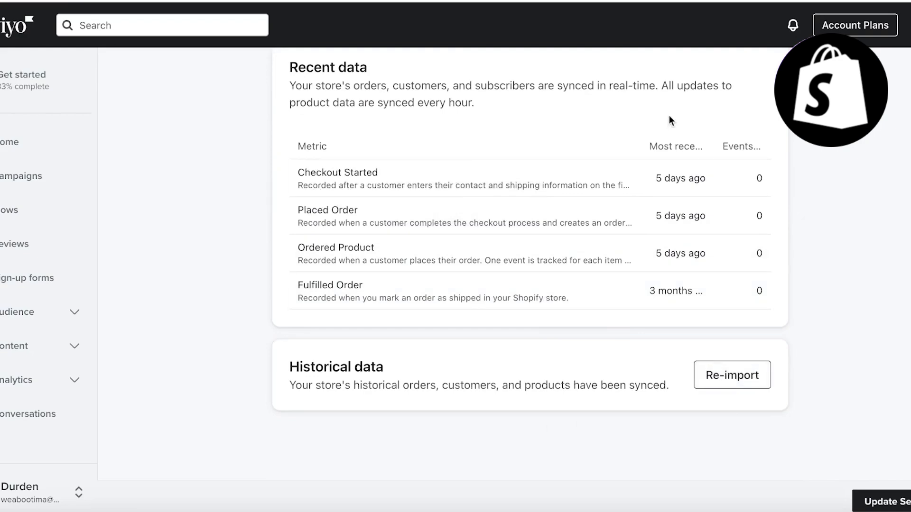
scroll(497, 131, "up", 8)
scroll(413, 297, "up", 1)
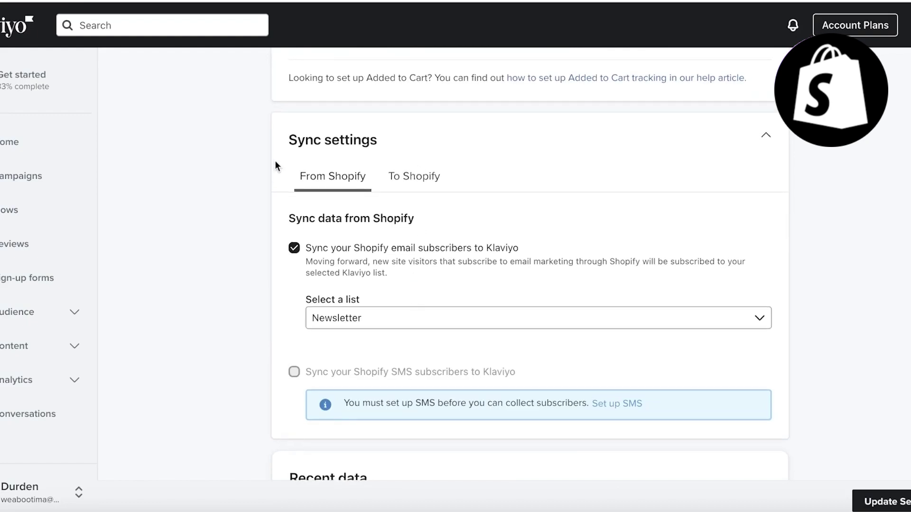
left_click(380, 322)
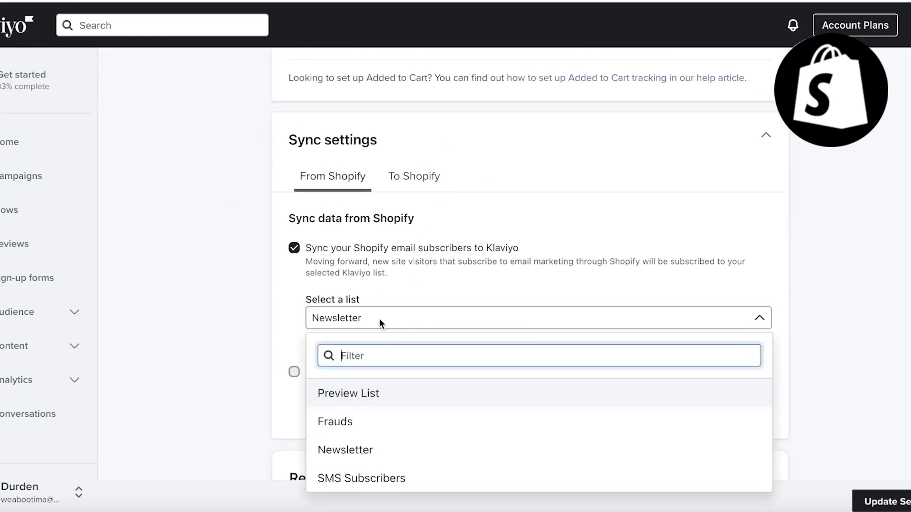
Review the To Shopify sync settings and confirm updating the Shopify integration
left_click(386, 177)
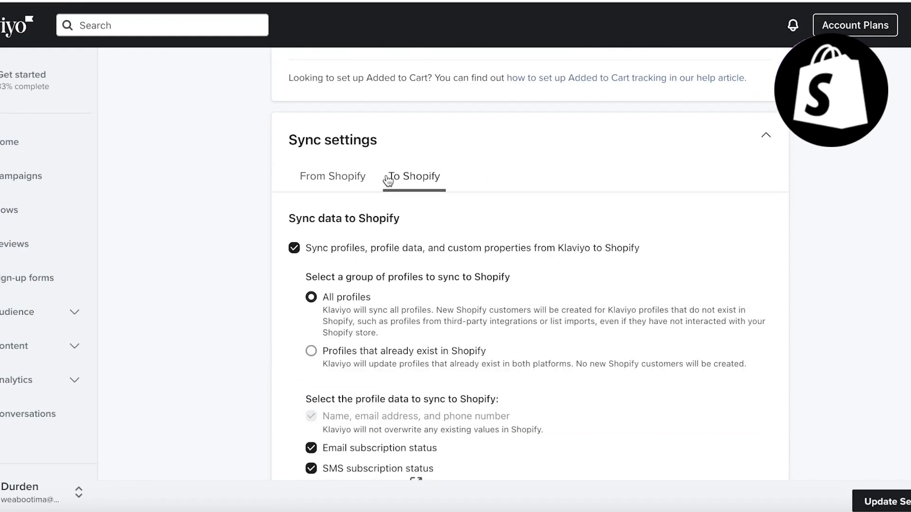
scroll(323, 215, "down", 1)
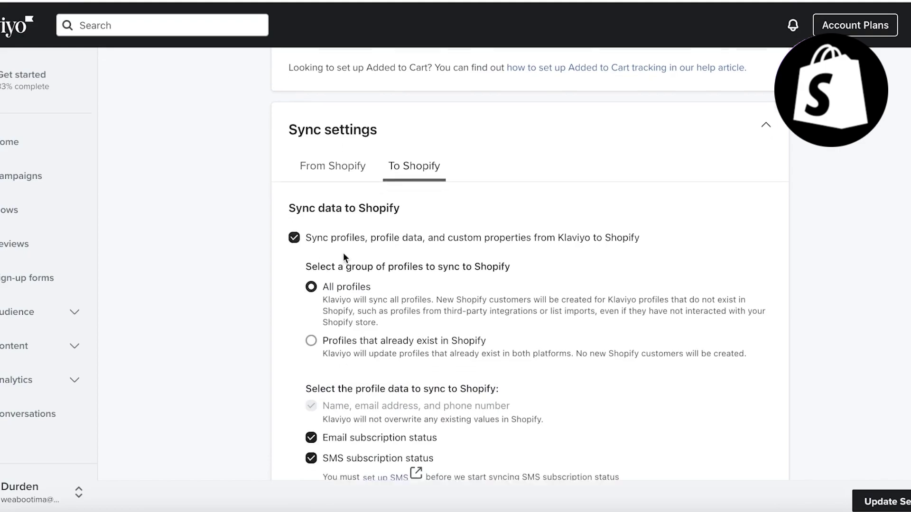
scroll(320, 212, "down", 7)
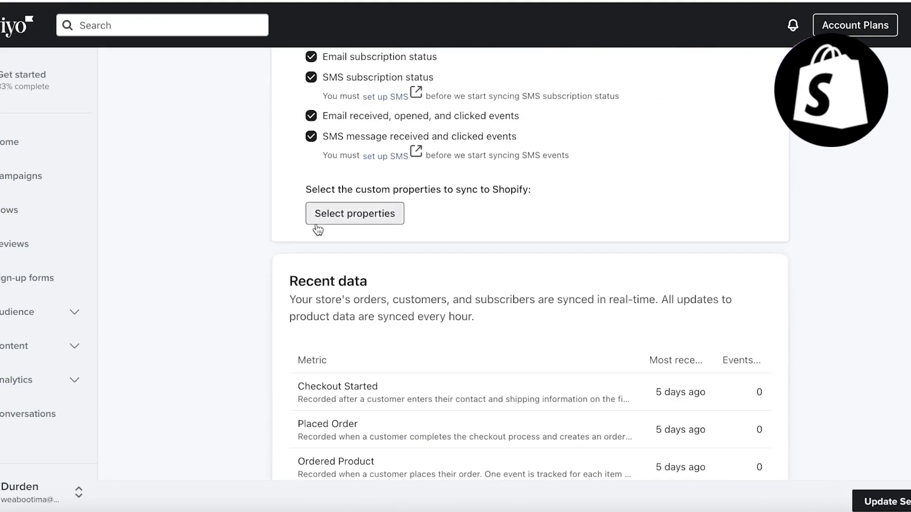
scroll(318, 223, "up", 15)
scroll(318, 223, "down", 10)
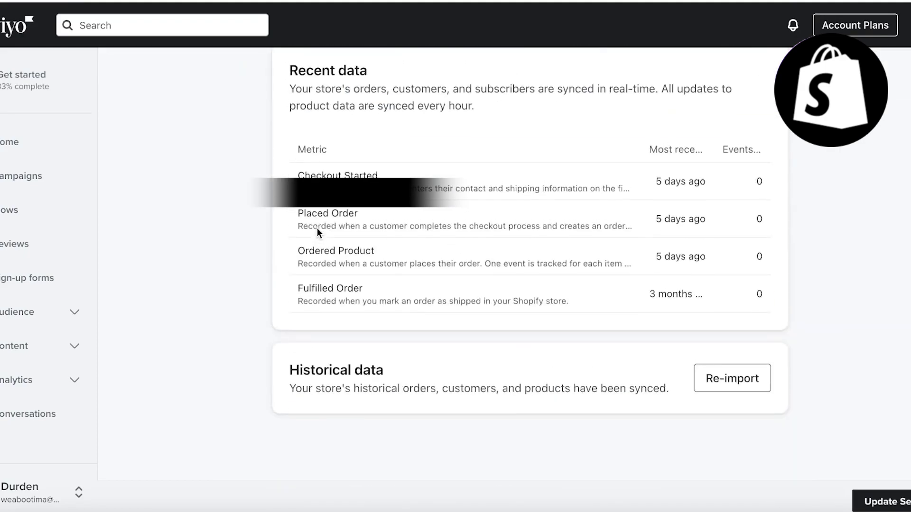
scroll(317, 231, "up", 10)
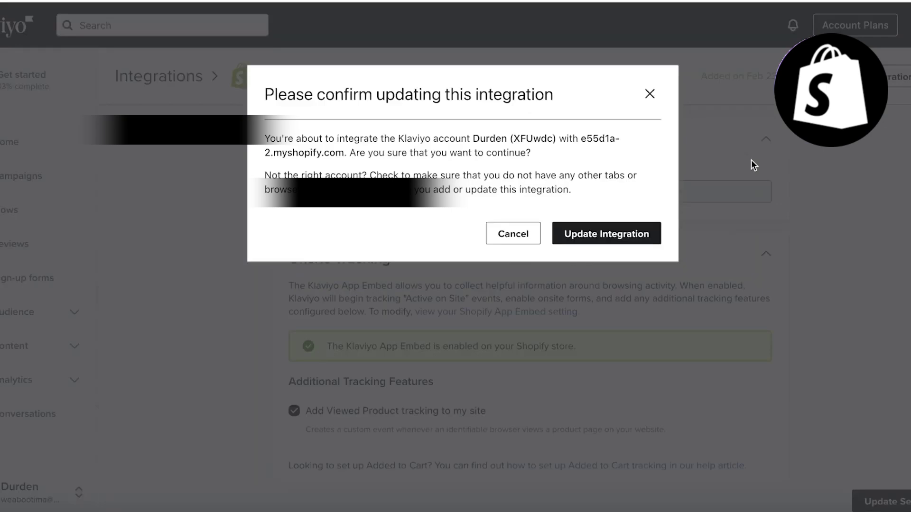
left_click(613, 236)
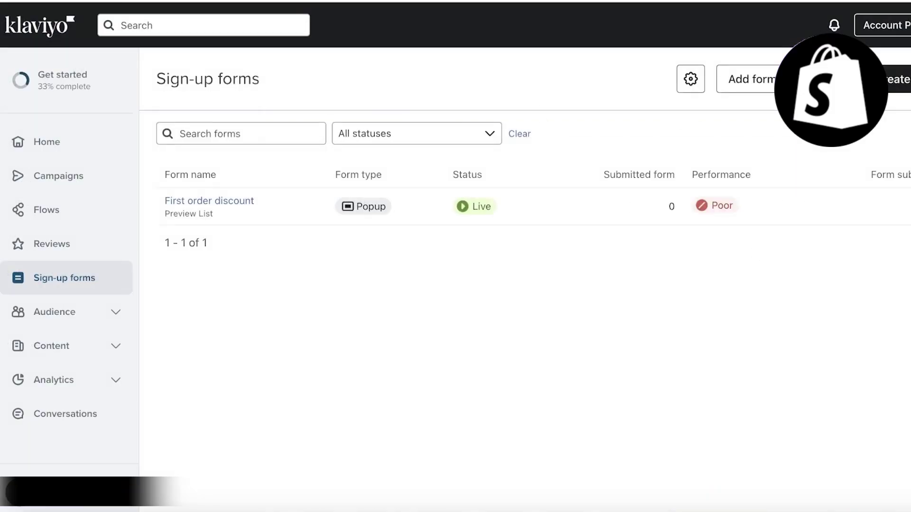
Delete the "First order discount" sign-up form and check the forms installation on the store's website
left_click(853, 406)
left_click(603, 200)
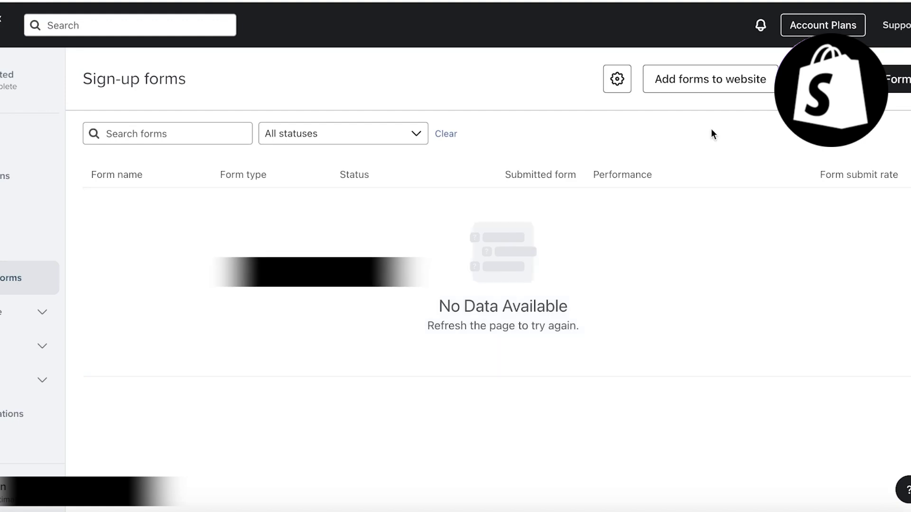
left_click(713, 77)
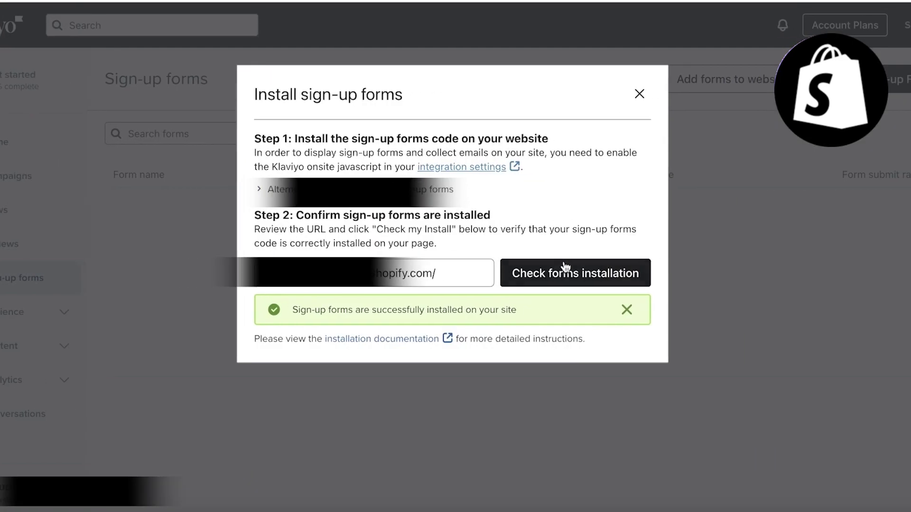
left_click(536, 270)
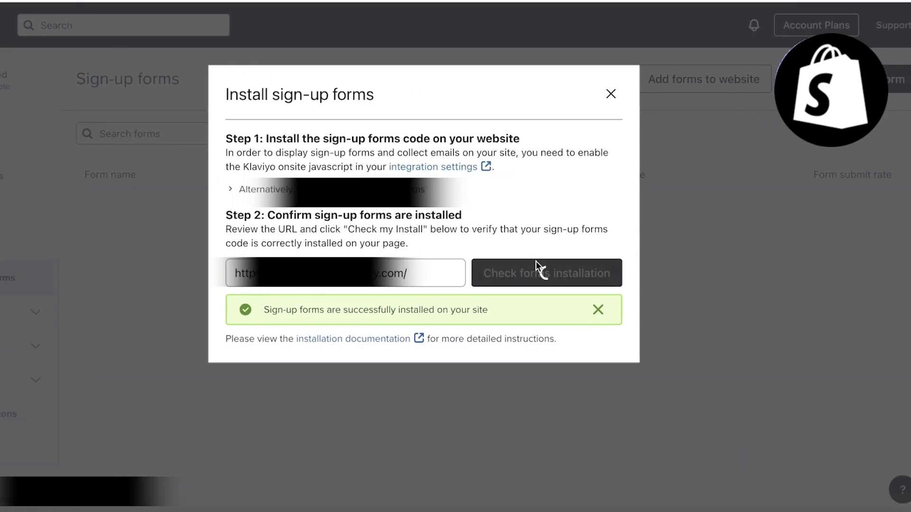
left_click(610, 93)
Start a new sign-up form, filter the templates by Collect Emails and choose the "Looking for something?" flyout
left_click(894, 79)
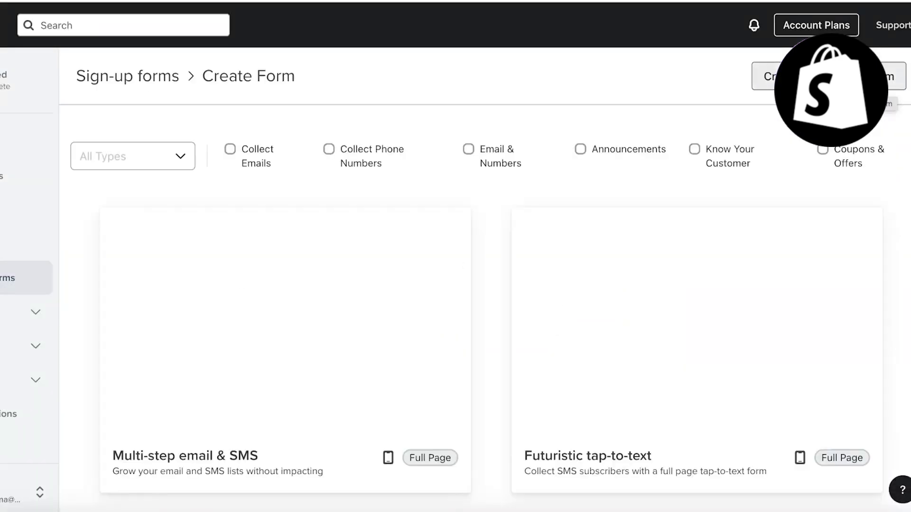
left_click(272, 155)
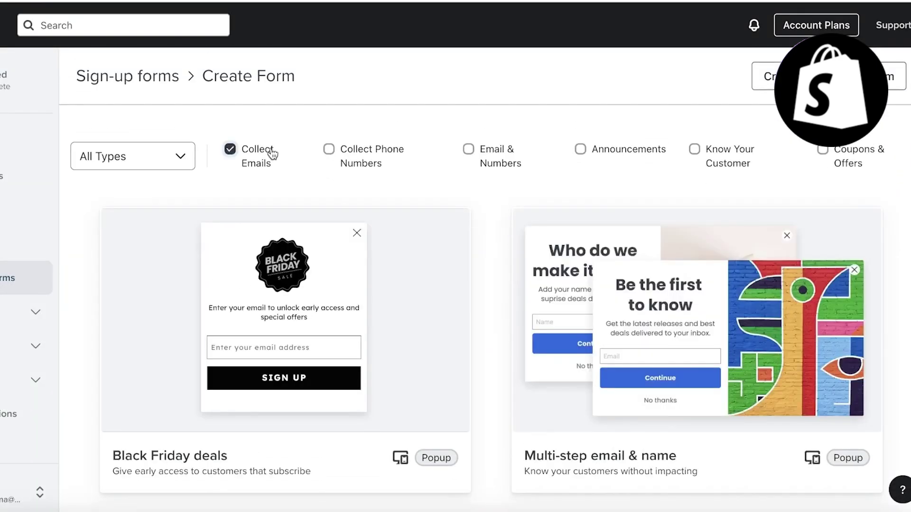
scroll(275, 175, "down", 8)
scroll(453, 212, "down", 7)
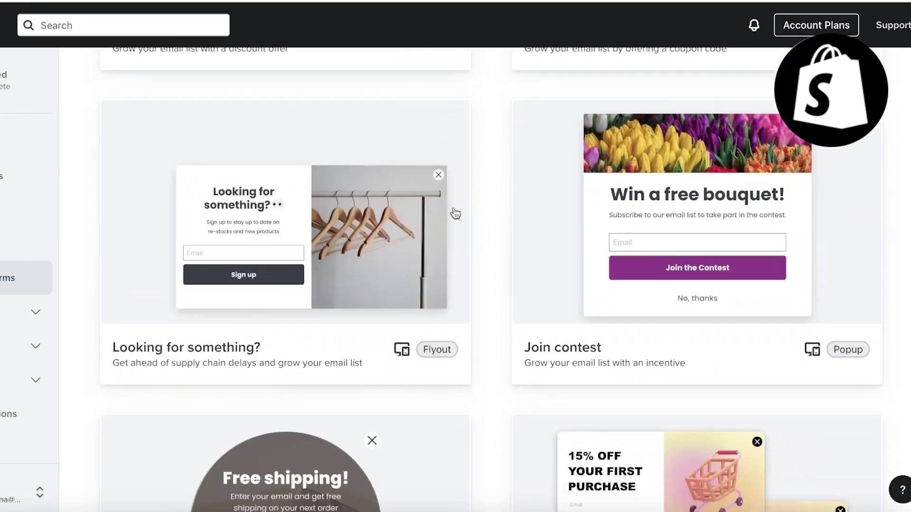
left_click(343, 230)
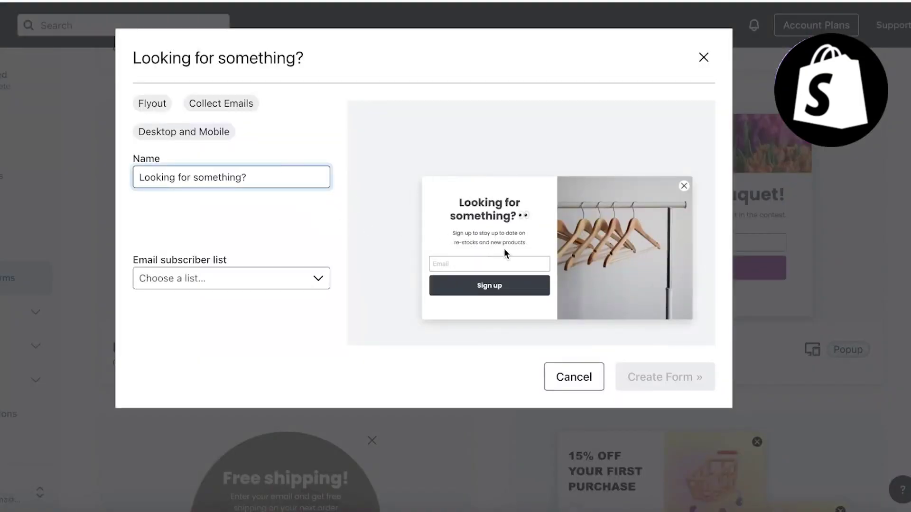
Assign Preview List as the email subscriber list and create the "Looking for something?" form
left_click(260, 278)
left_click(241, 239)
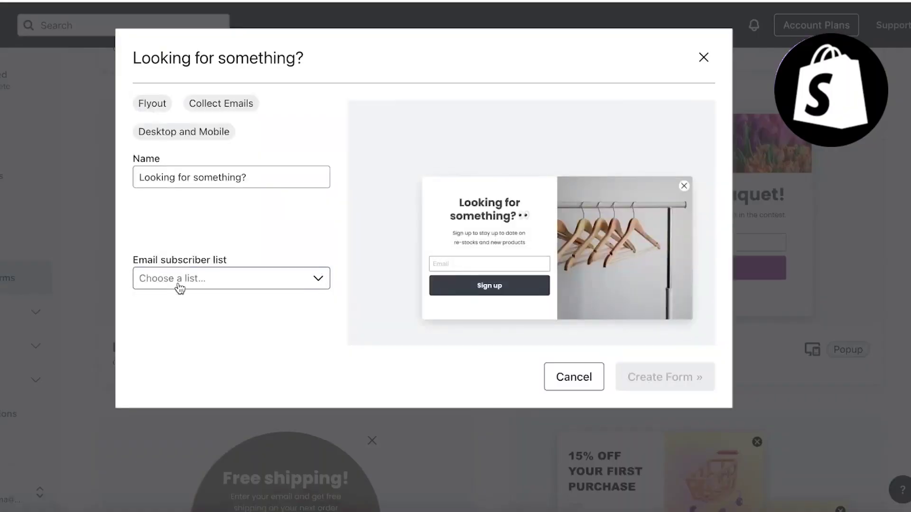
left_click(176, 280)
left_click(188, 353)
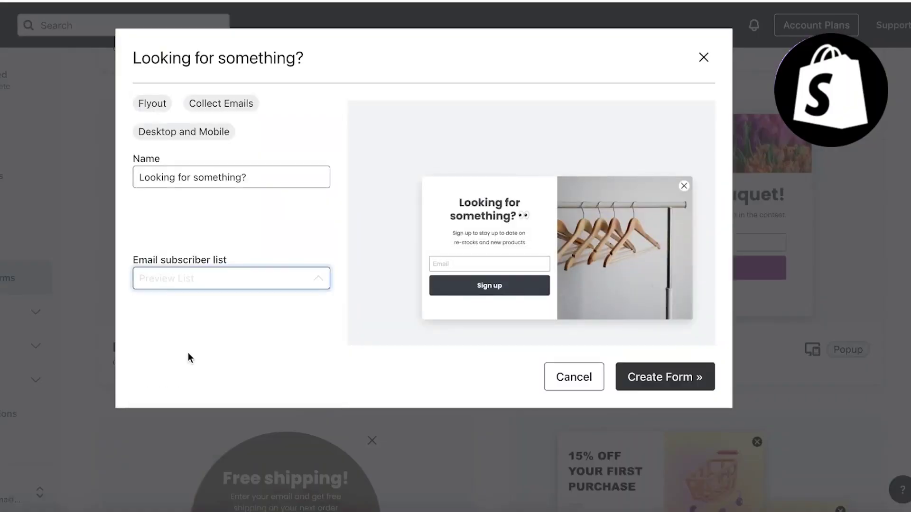
left_click(646, 389)
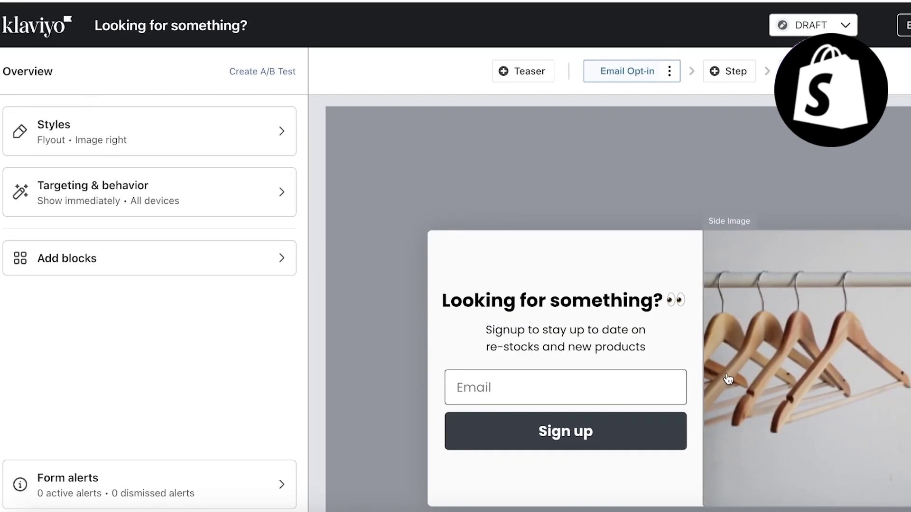
Look over the form's side image and heading settings, and change the form's status from Draft to Live
left_click(876, 304)
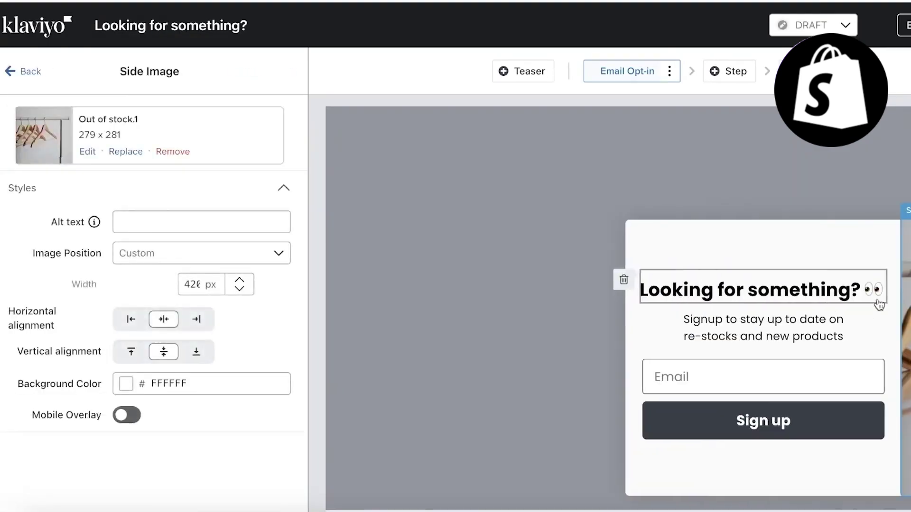
left_click(600, 303)
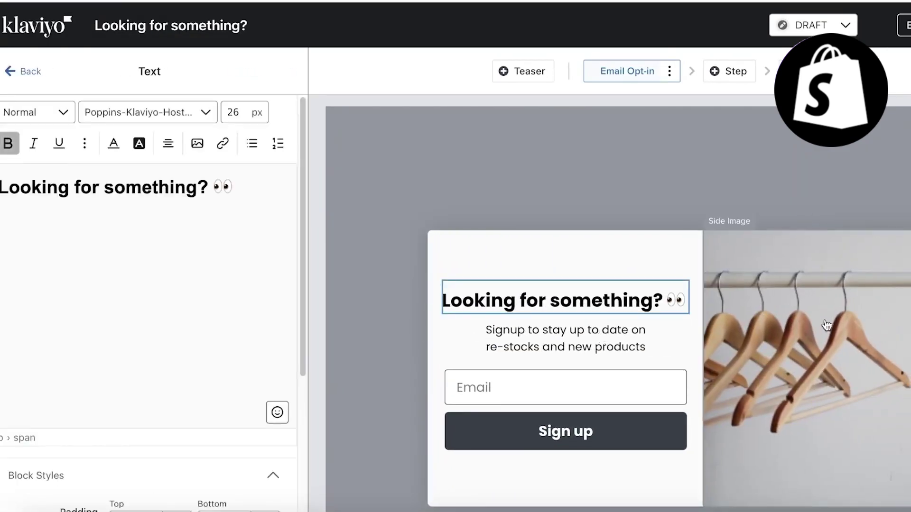
left_click(822, 29)
left_click(819, 83)
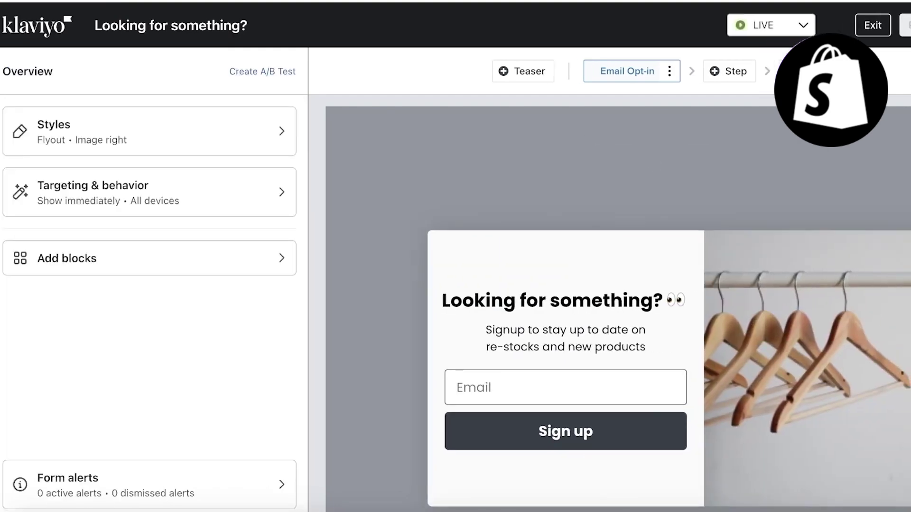
left_click(759, 323)
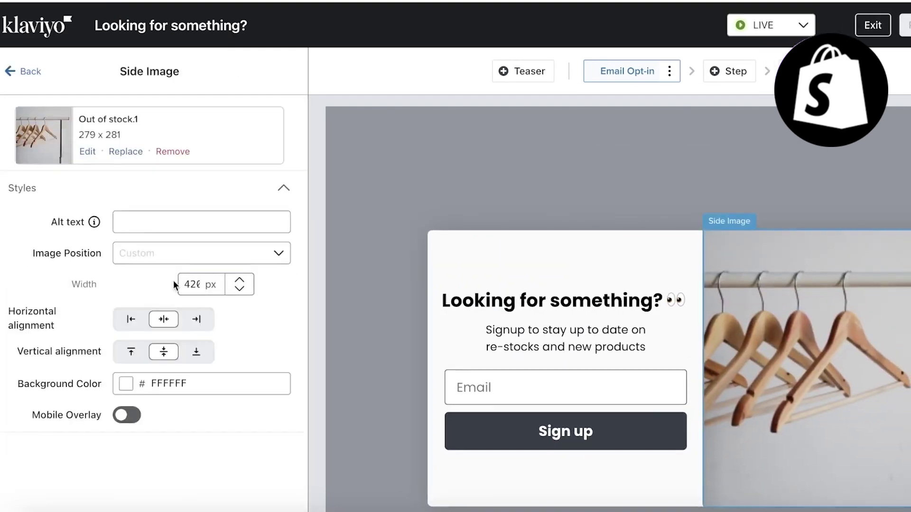
left_click(8, 74)
In the form's targeting and behavior settings, set it to show again 0 days after a visitor closes it and review the remaining display options
left_click(113, 191)
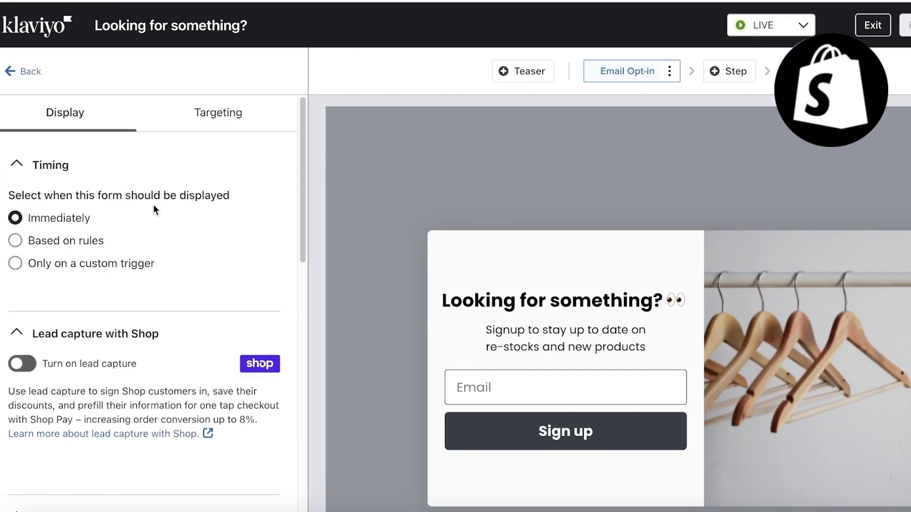
scroll(82, 240, "down", 12)
scroll(82, 240, "up", 12)
scroll(84, 240, "down", 5)
left_click(58, 348)
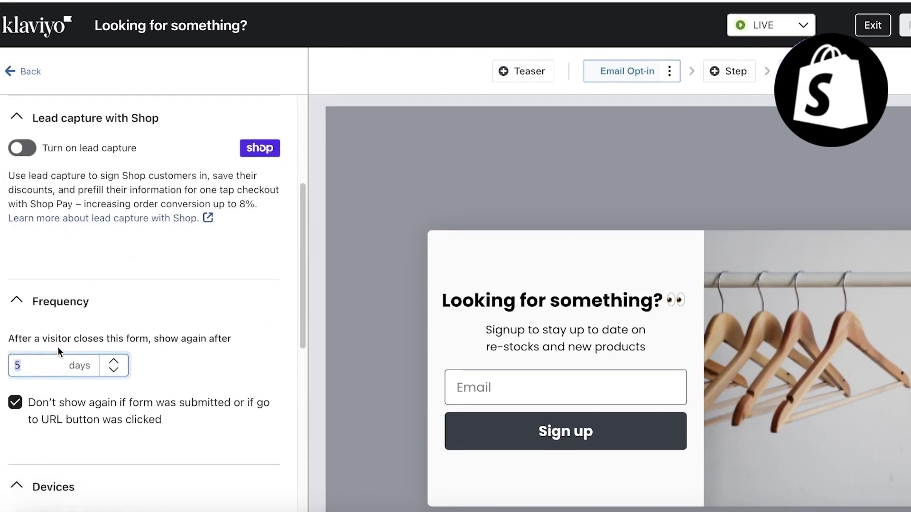
type("0")
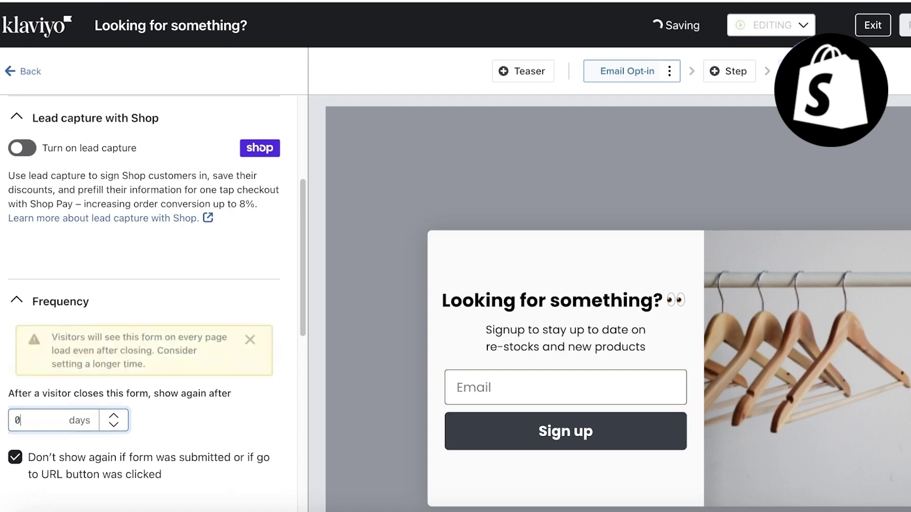
scroll(128, 339, "down", 1)
scroll(128, 338, "down", 5)
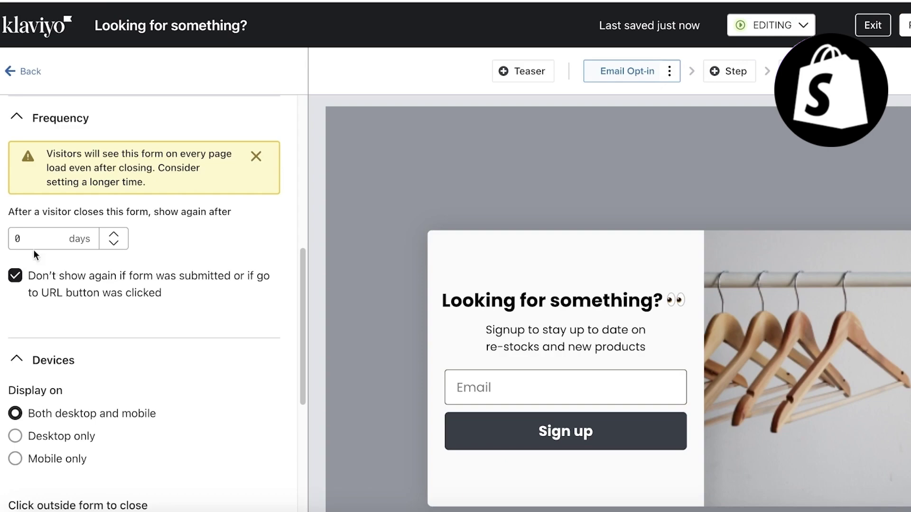
scroll(144, 339, "down", 6)
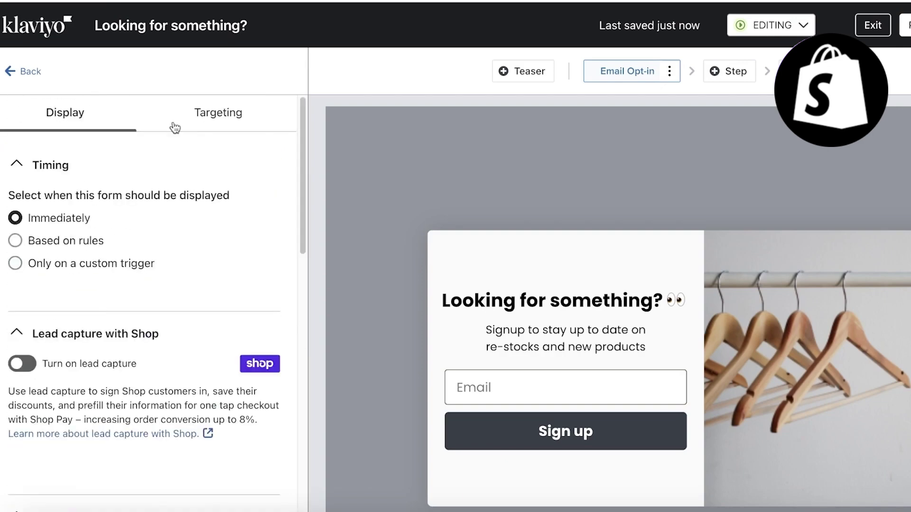
Set the form's visitor targeting to "Don't show to existing Klaviyo profiles" and review the URL, UTM and location options
left_click(175, 127)
left_click(155, 200)
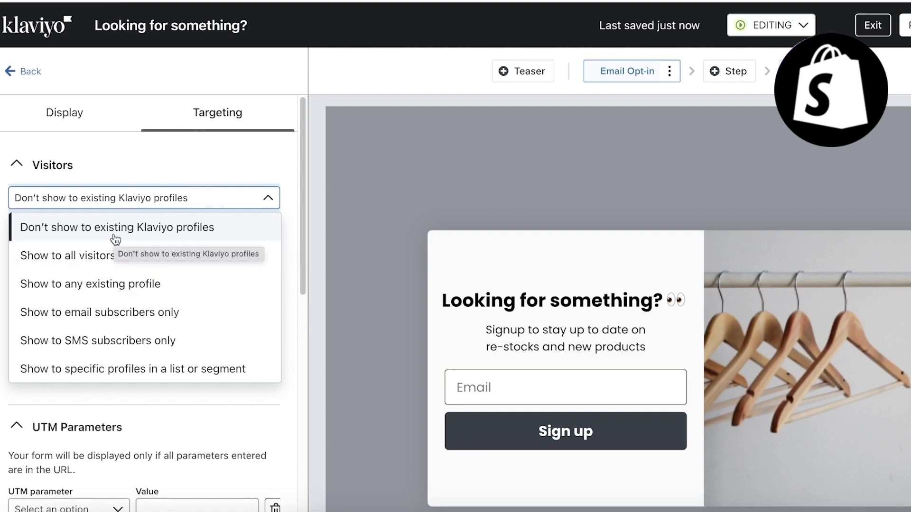
left_click(92, 229)
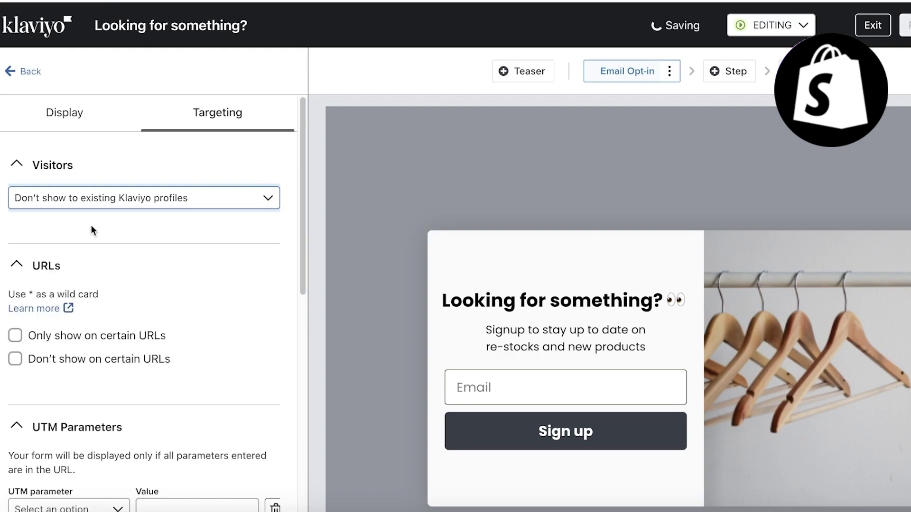
scroll(91, 225, "down", 10)
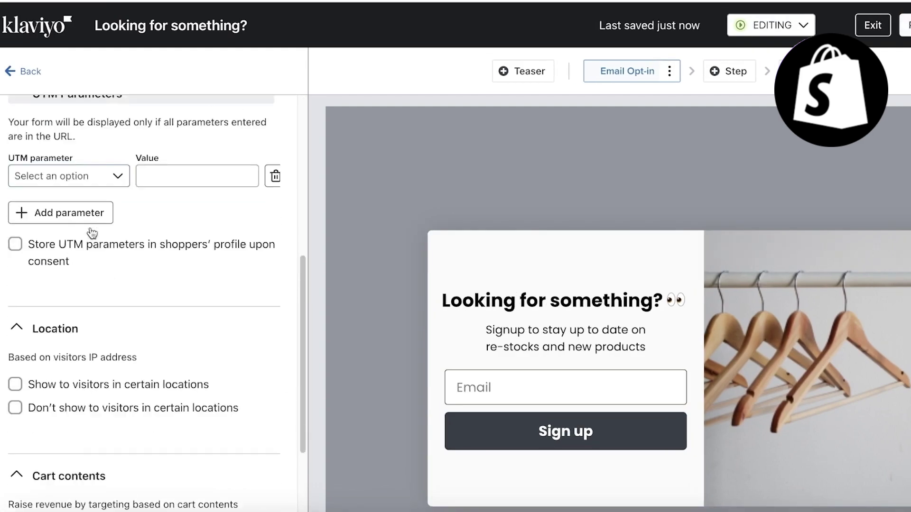
scroll(240, 326, "up", 10)
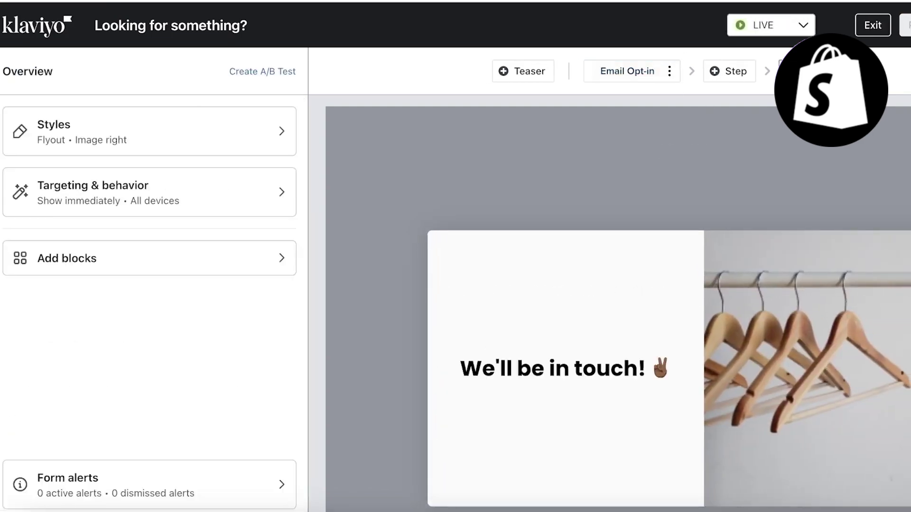
View the step types that can be added to the form and close the choices without adding one
left_click(707, 71)
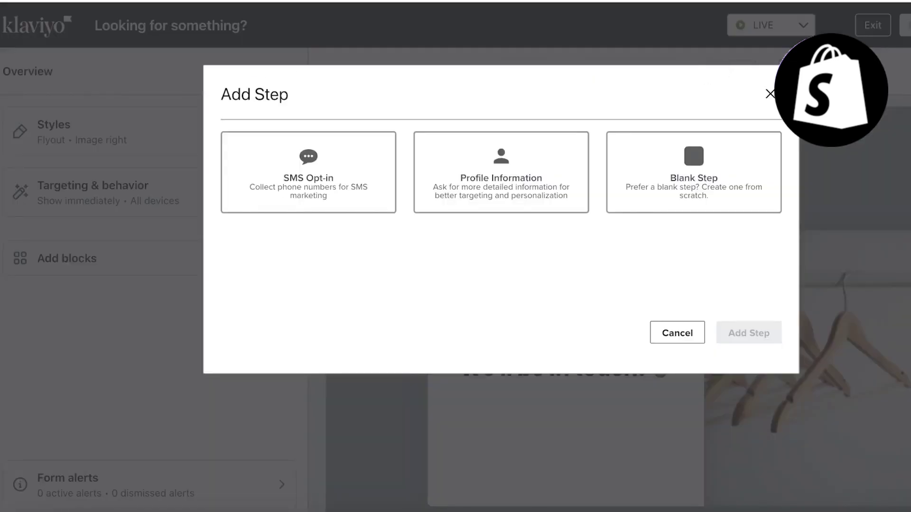
left_click(769, 94)
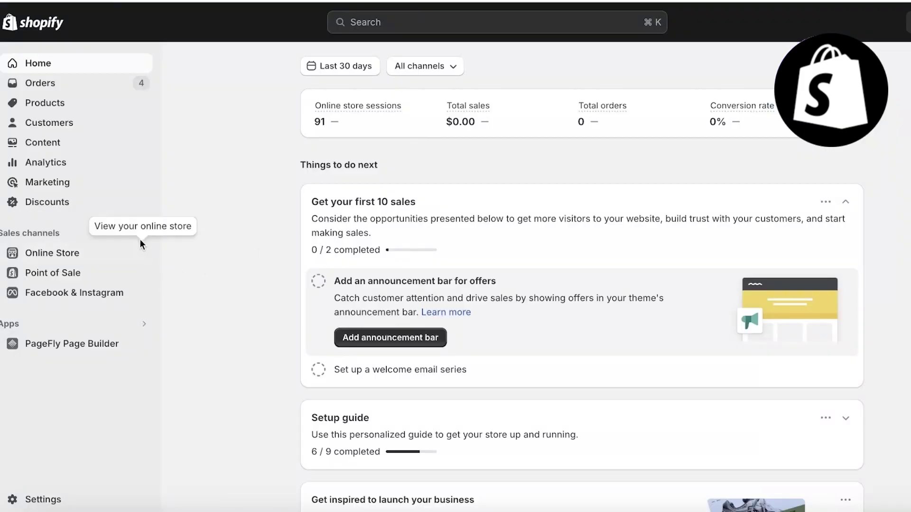
Switch to Shopify, view the online store to check the sign-up flyout, and close the flyout
left_click(141, 246)
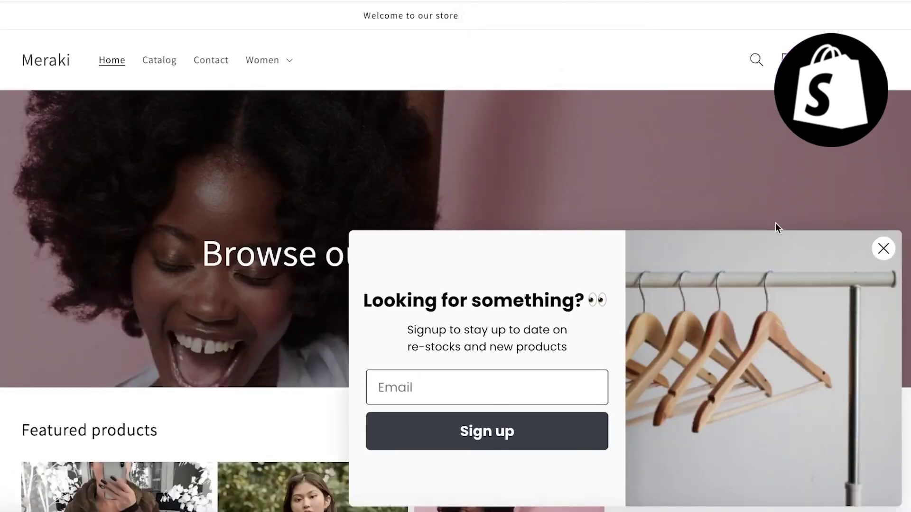
left_click(884, 249)
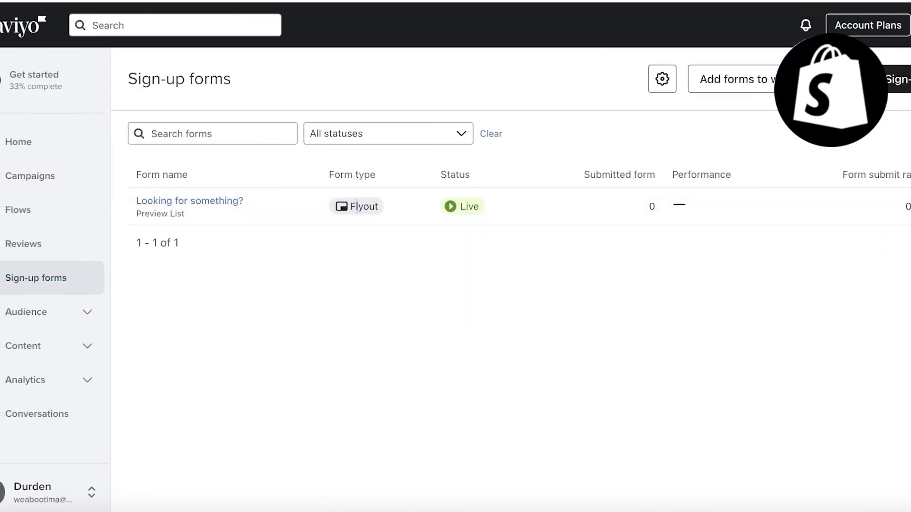
Reopen the "Looking for something?" form in Klaviyo, try the Full page, Flyout and Embed types, and set its type to Popup
left_click(908, 206)
left_click(907, 236)
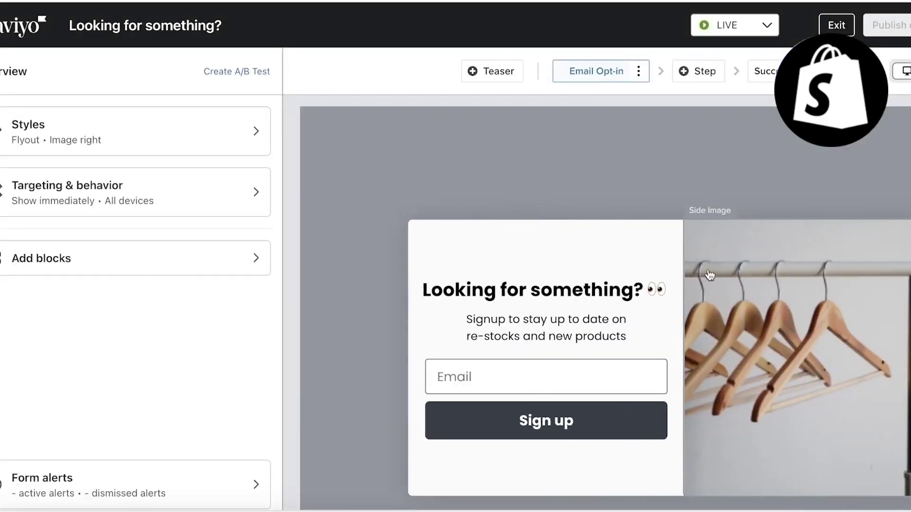
left_click(41, 126)
left_click(56, 222)
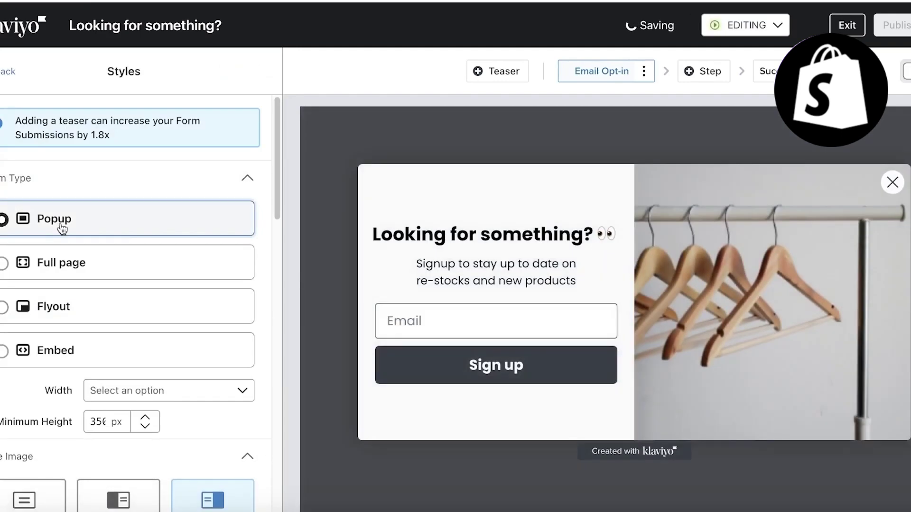
scroll(63, 272, "down", 3)
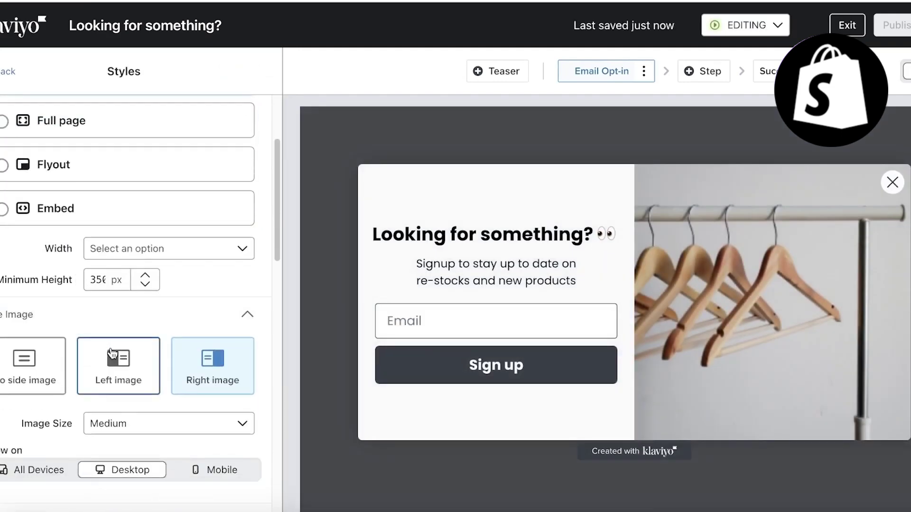
scroll(62, 252, "up", 3)
left_click(61, 253)
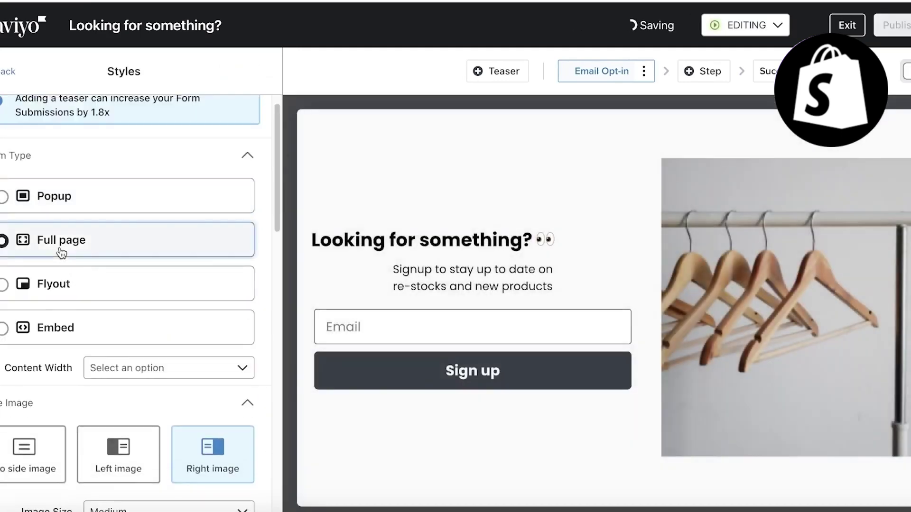
left_click(46, 283)
left_click(42, 332)
left_click(75, 197)
Change the popup's background color, trying red, purple B43AB8 and light gray F0F0F0 among other shades
scroll(92, 254, "down", 7)
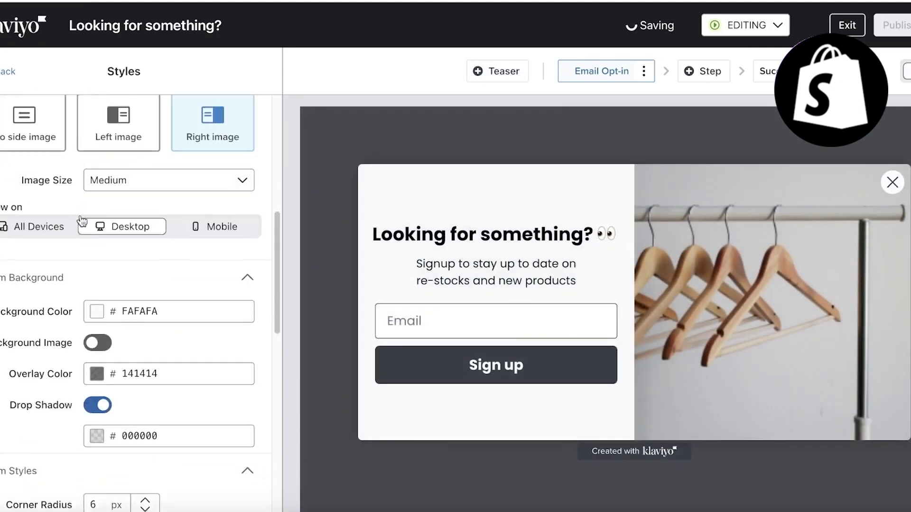
left_click(98, 307)
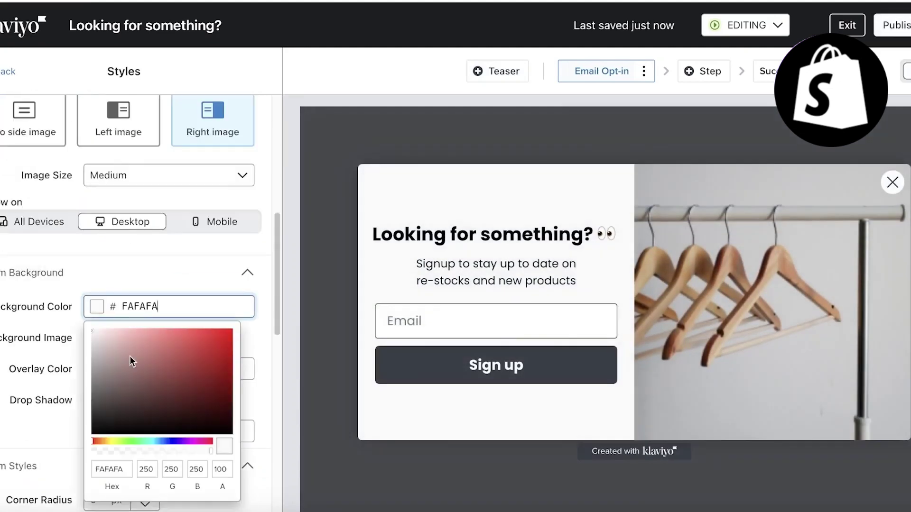
left_click(189, 357)
left_click(192, 440)
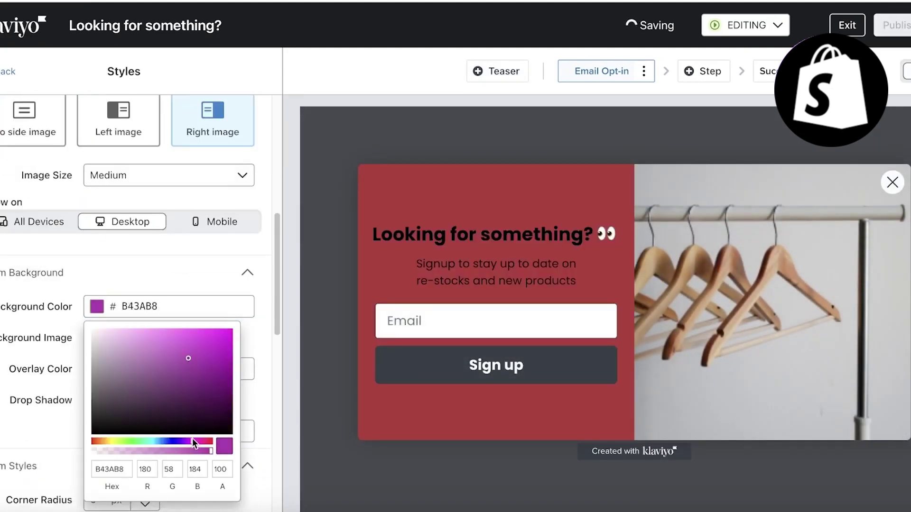
left_click(201, 440)
left_click(89, 334)
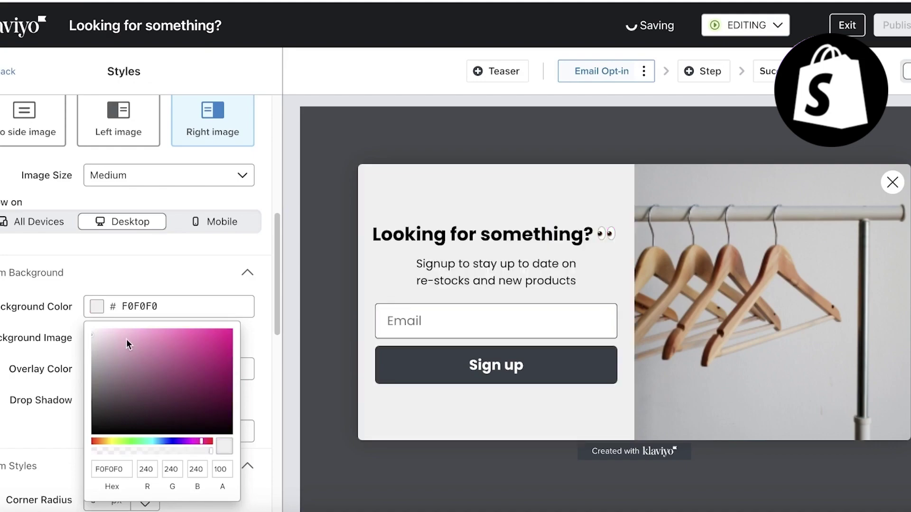
left_click(126, 340)
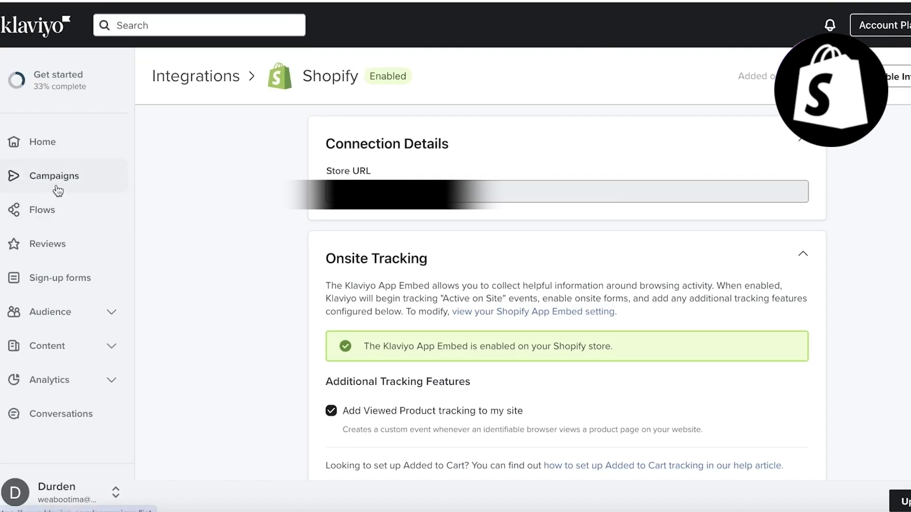
View the list of email campaigns
left_click(57, 177)
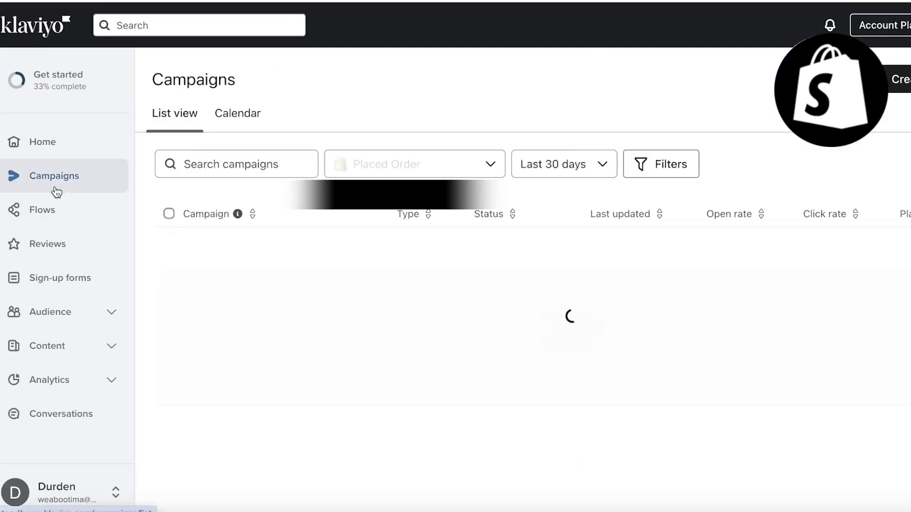
left_click(50, 201)
left_click(76, 182)
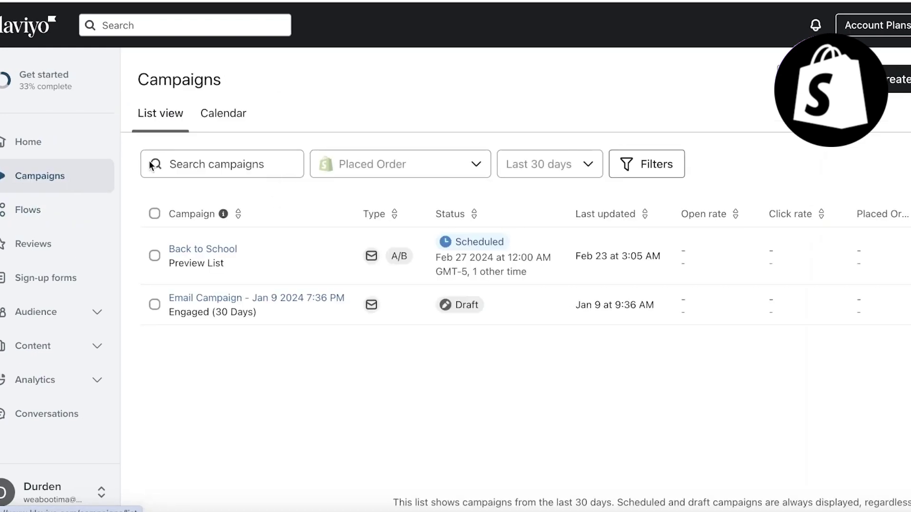
Browse the pre-built flows and get started with the Abandoned Cart flow
left_click(56, 212)
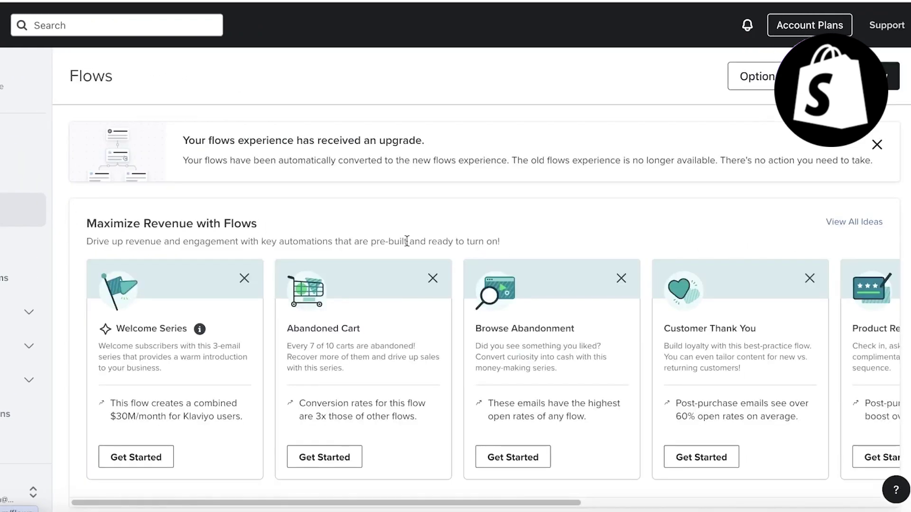
scroll(488, 251, "down", 3)
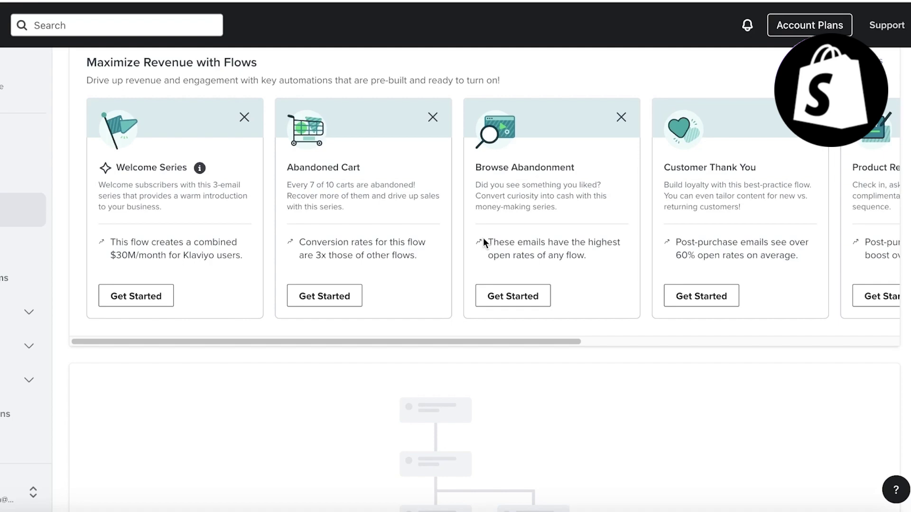
left_click(317, 299)
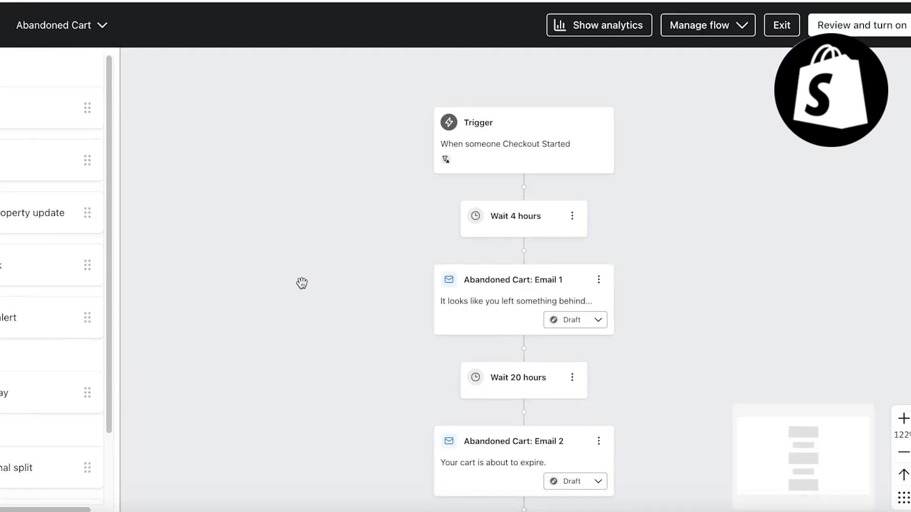
Review the Abandoned Cart flow from its trigger to its end and proceed with reviewing and turning it on
scroll(593, 415, "up", 3)
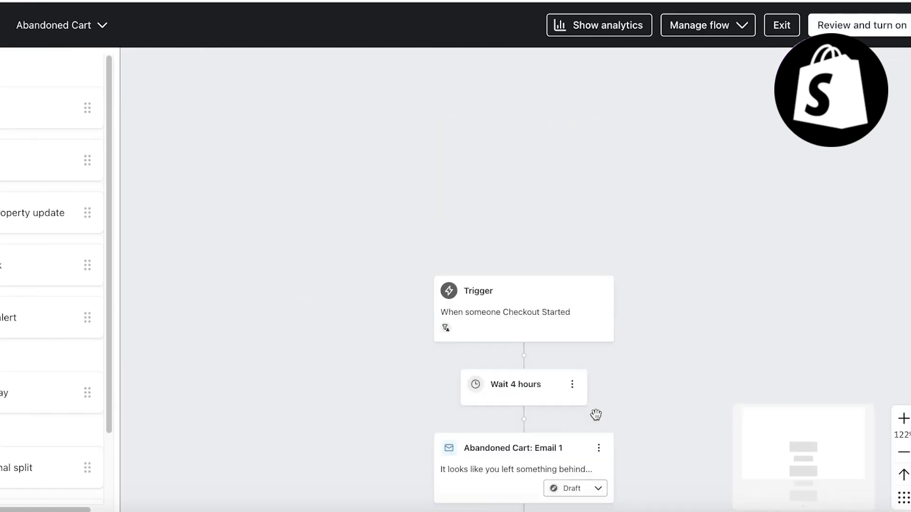
scroll(587, 337, "down", 5)
scroll(622, 212, "up", 2)
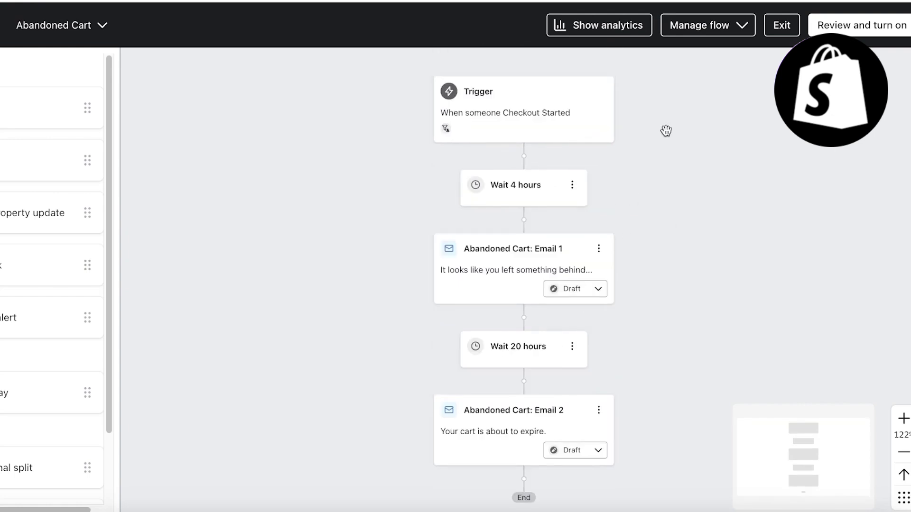
left_click(859, 25)
left_click(586, 260)
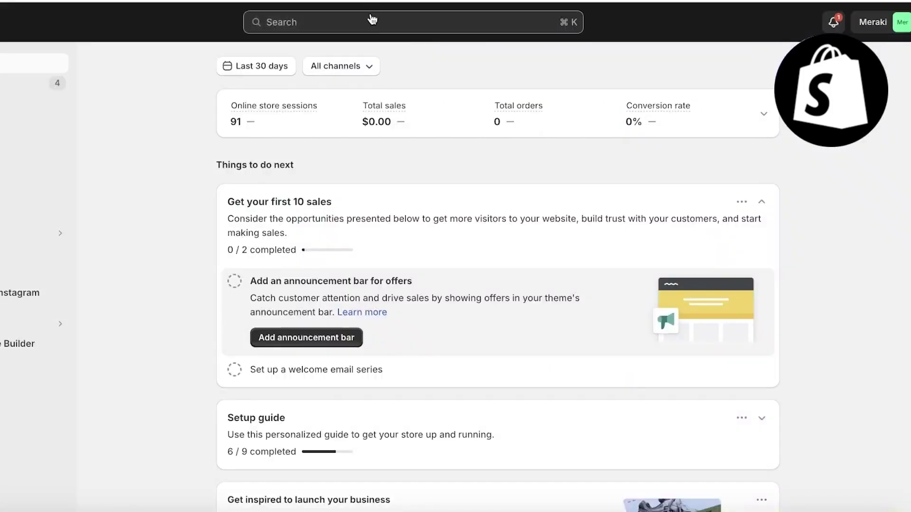
Switch to the Shopify admin and open the store's orders
left_click(23, 85)
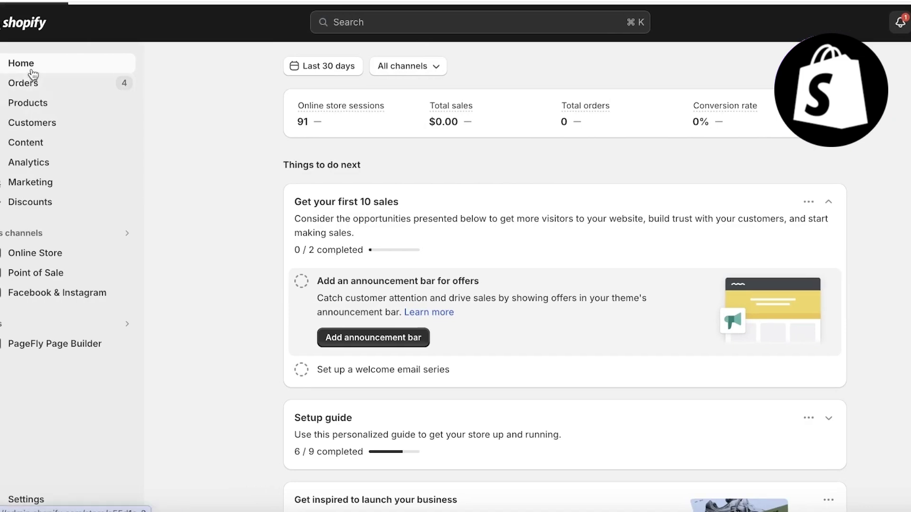